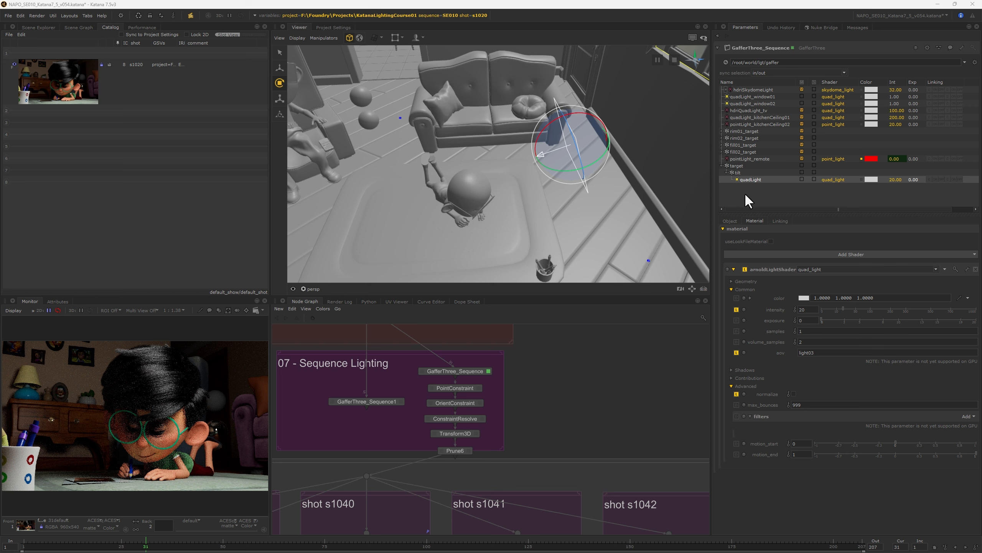
Step: Select the target rig in GafferThree_Sequence and set the timeline to frame 1
click(737, 165)
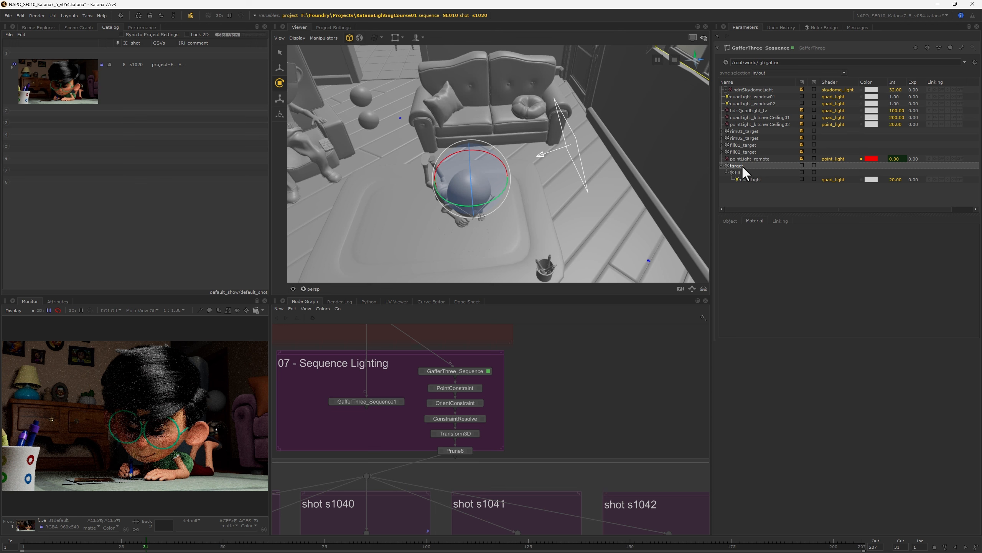
click(22, 540)
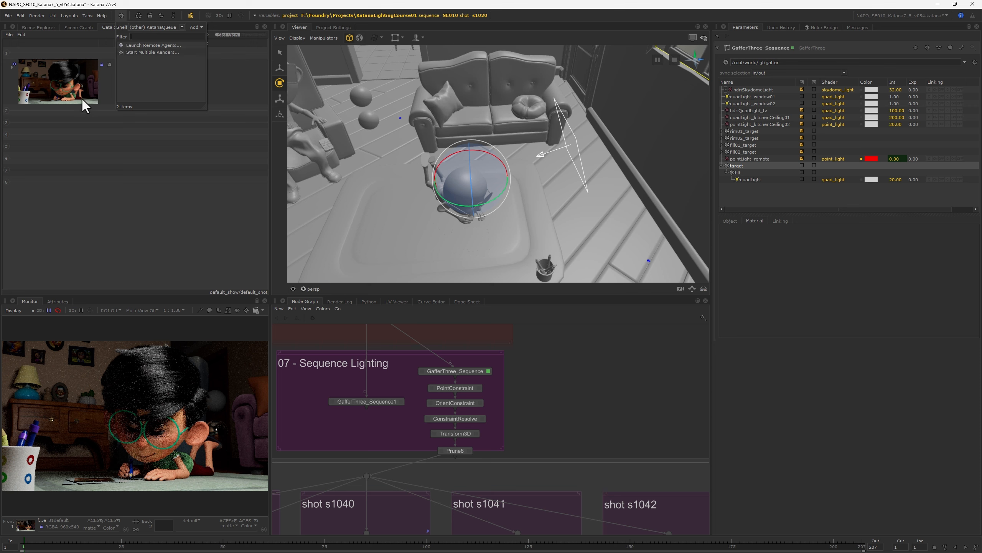
click(122, 178)
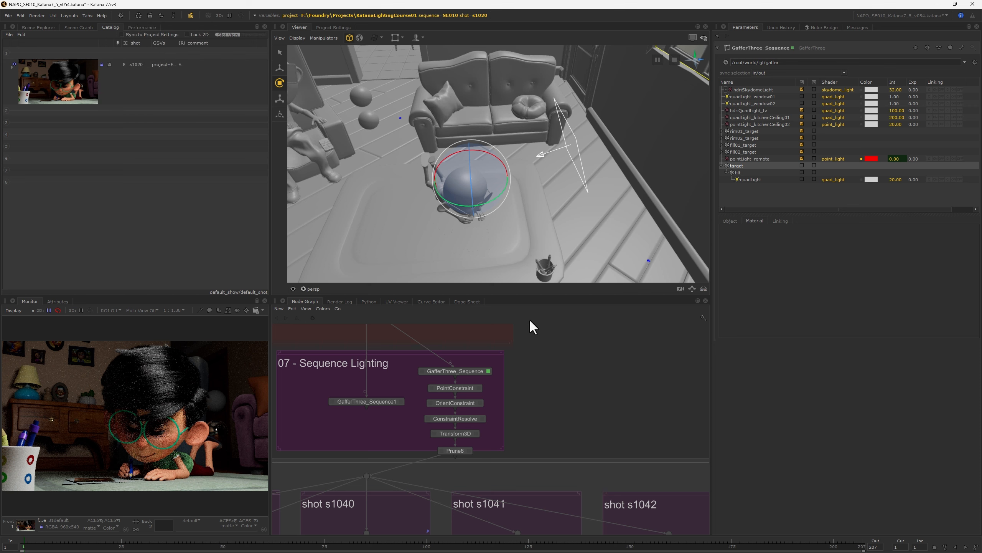
Step: View the scene from the wedgeTest node and assign the gaffer's target rig as the path of TransformEdit_AnimateWedgeTest
scroll(533, 394, down, 7)
middle_drag(532, 394, 495, 347)
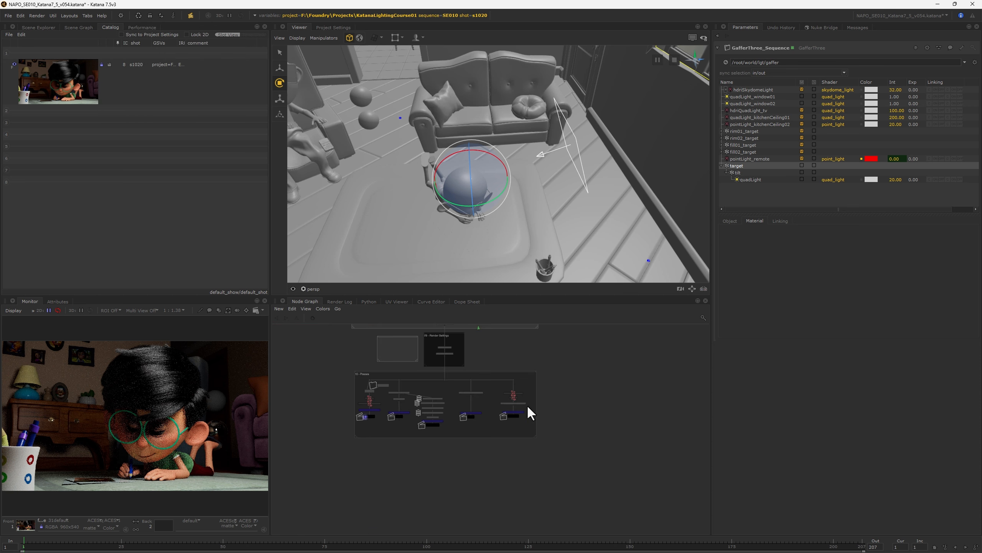
scroll(528, 407, up, 7)
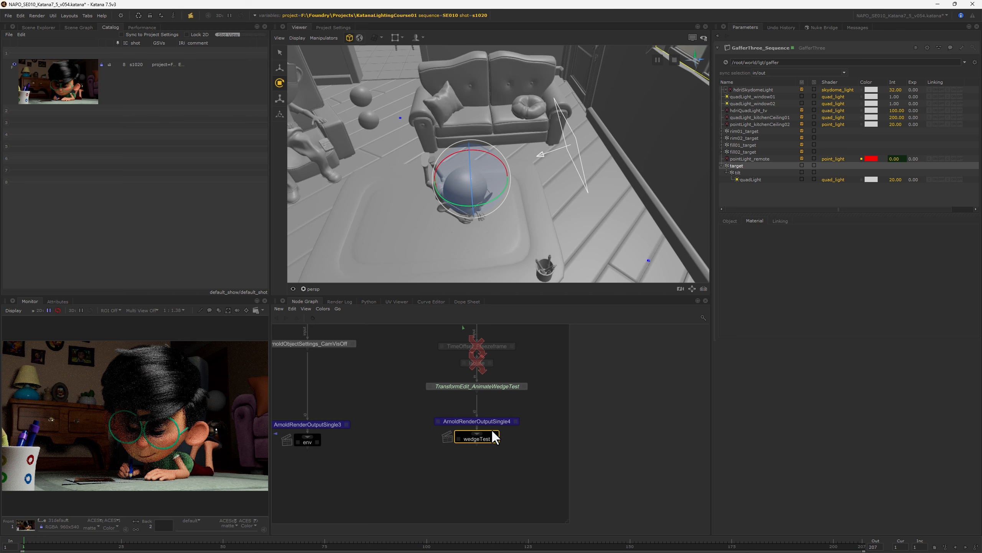
middle_drag(491, 428, 462, 491)
click(429, 451)
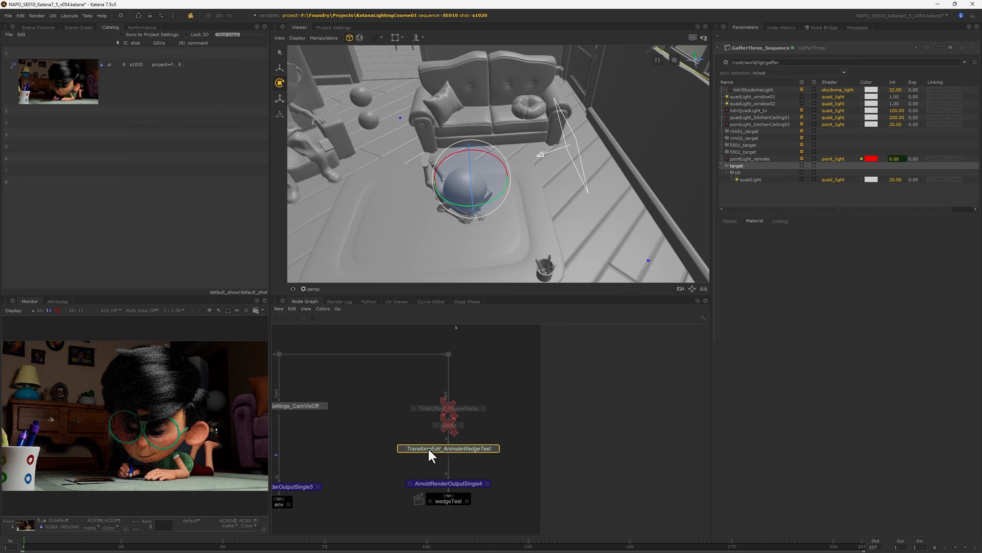
double_click(464, 451)
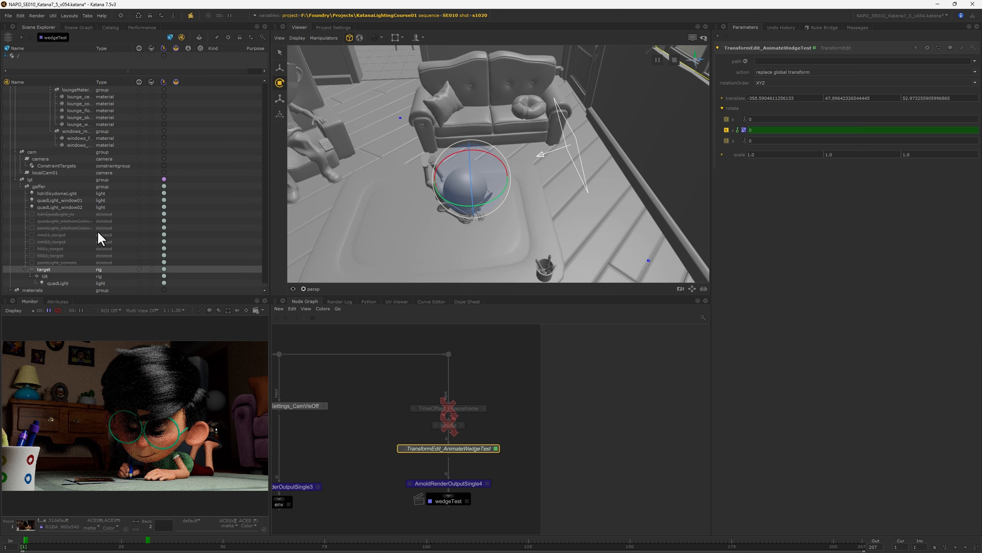
drag(43, 270, 785, 61)
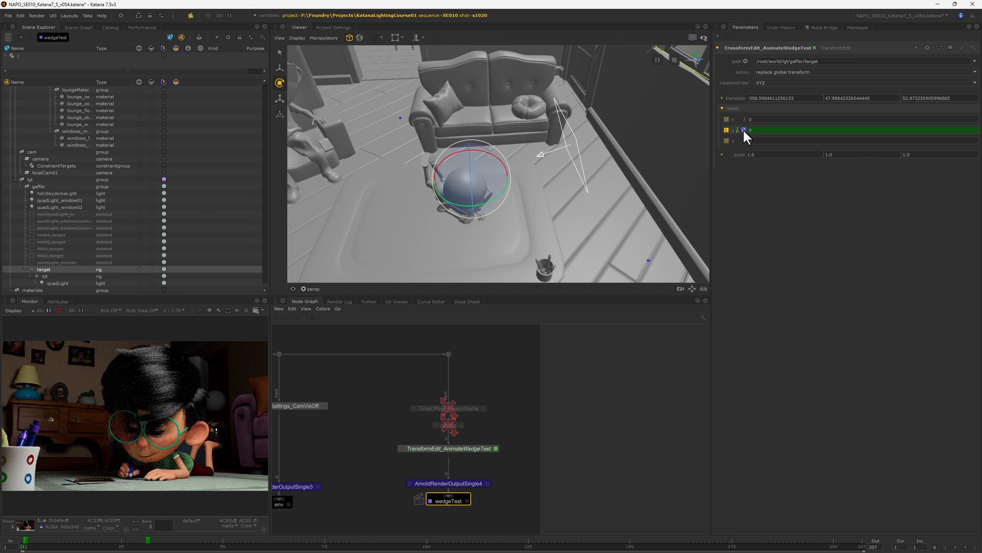
Step: Show the rotate Y curve of TransformEdit_AnimateWedgeTest in the Curve Editor and inspect its start key and its end key at frame 31
click(744, 130)
click(744, 129)
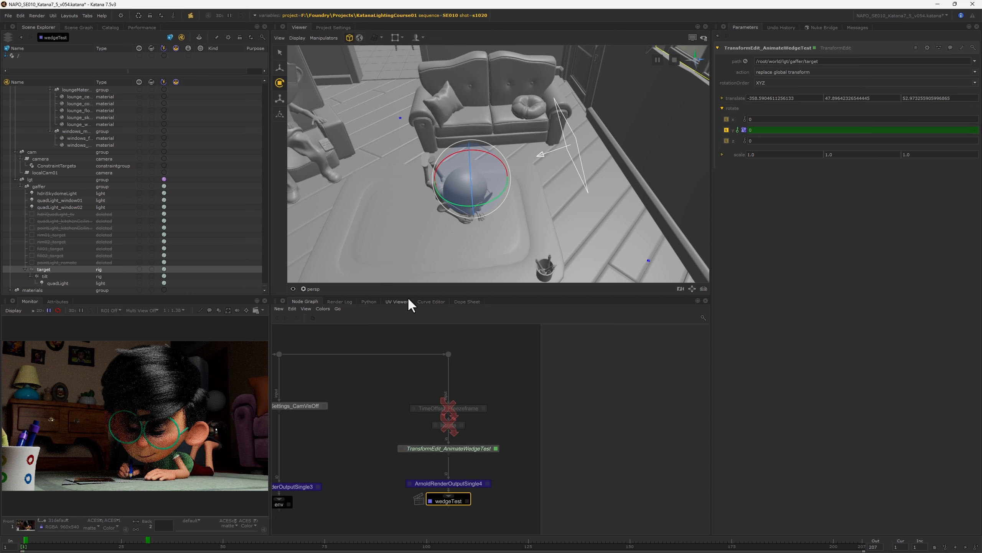
click(429, 302)
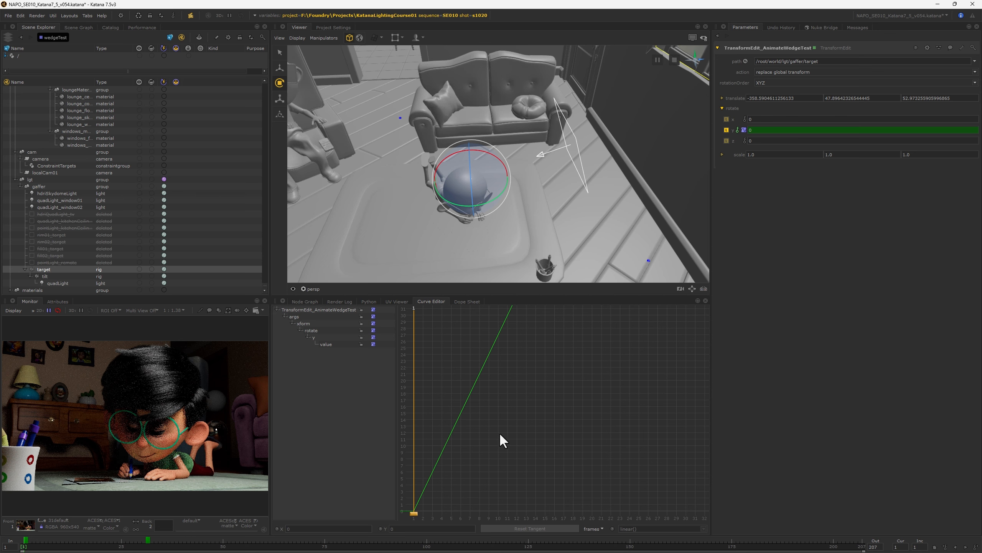
click(324, 344)
key(f)
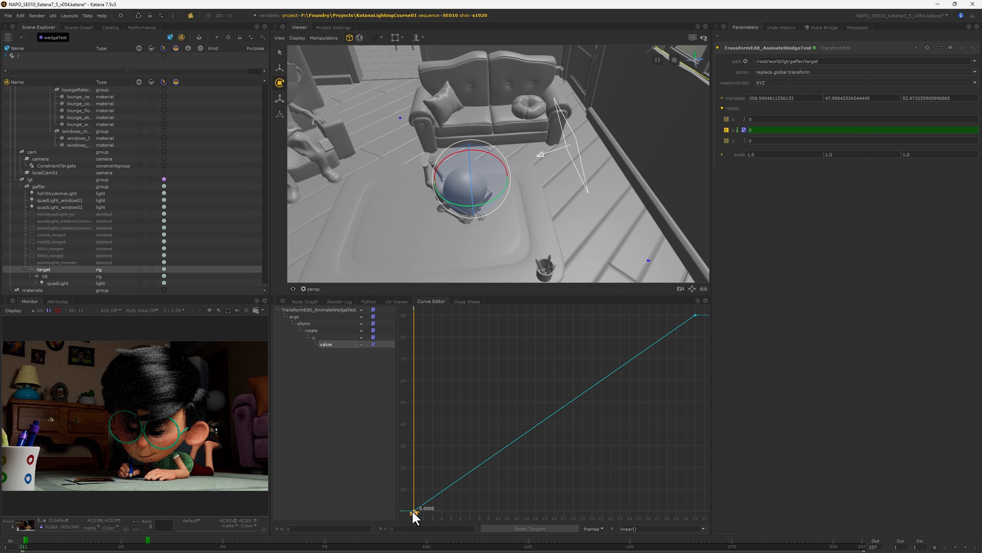
click(695, 315)
click(148, 546)
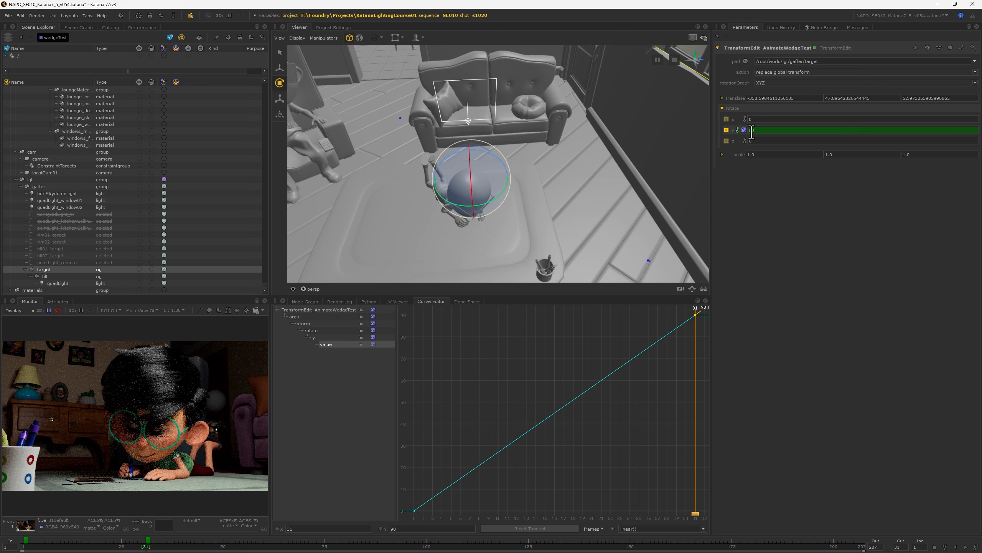
Step: Scrub the timeline from frame 3 to frame 28 to preview the light's rotation, and return to frame 1
click(32, 545)
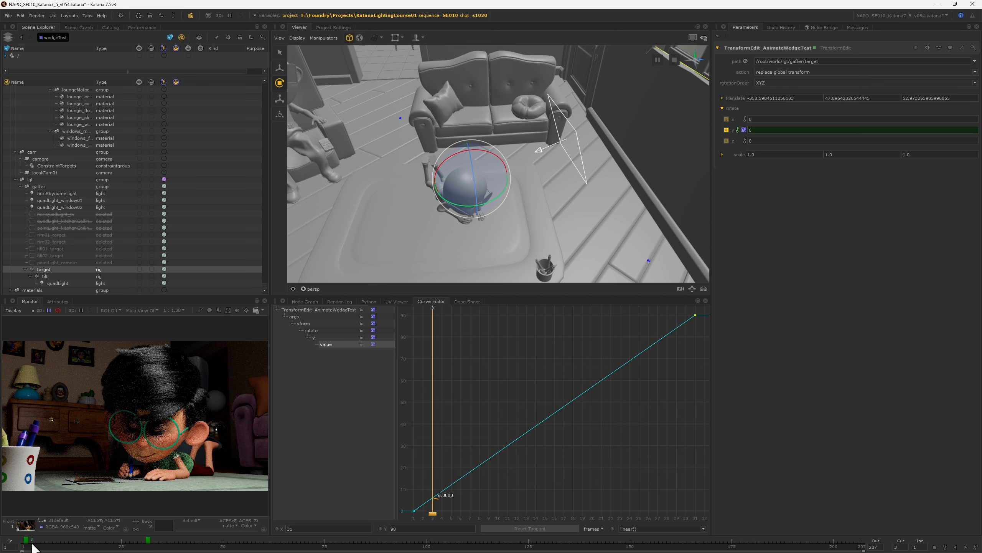
drag(32, 545, 135, 546)
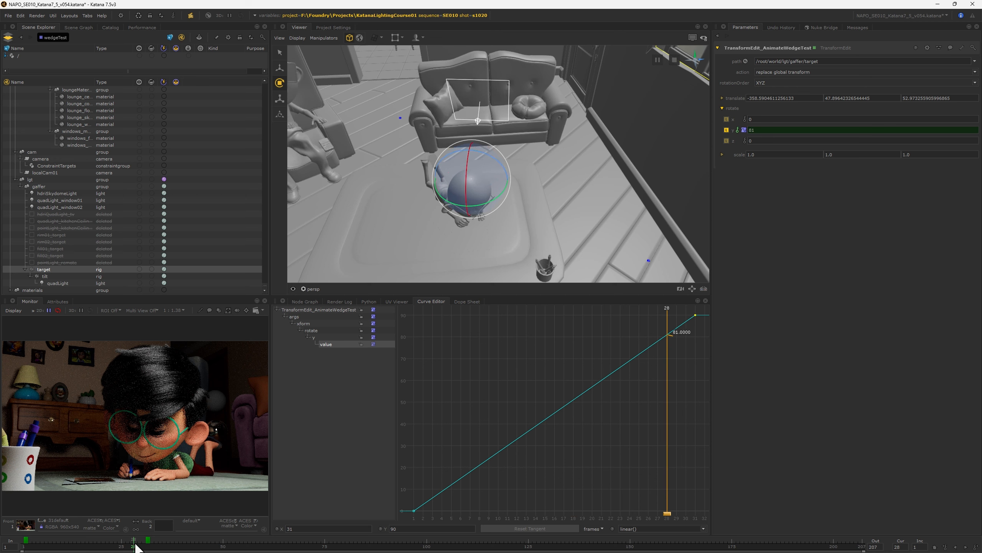
click(24, 546)
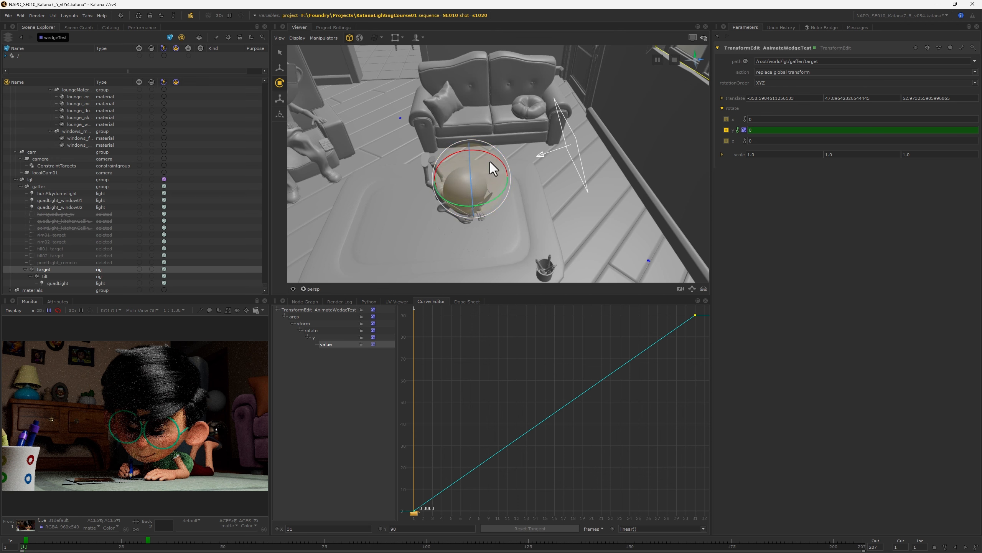
Step: Enable the TimeOffset_Freezeframe node in the Node Graph and open its parameters
click(304, 301)
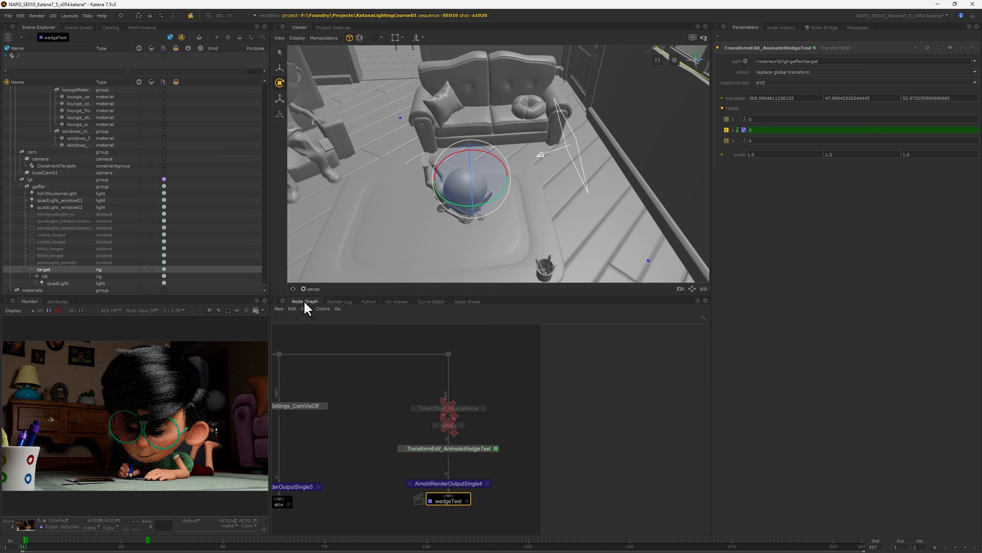
click(438, 407)
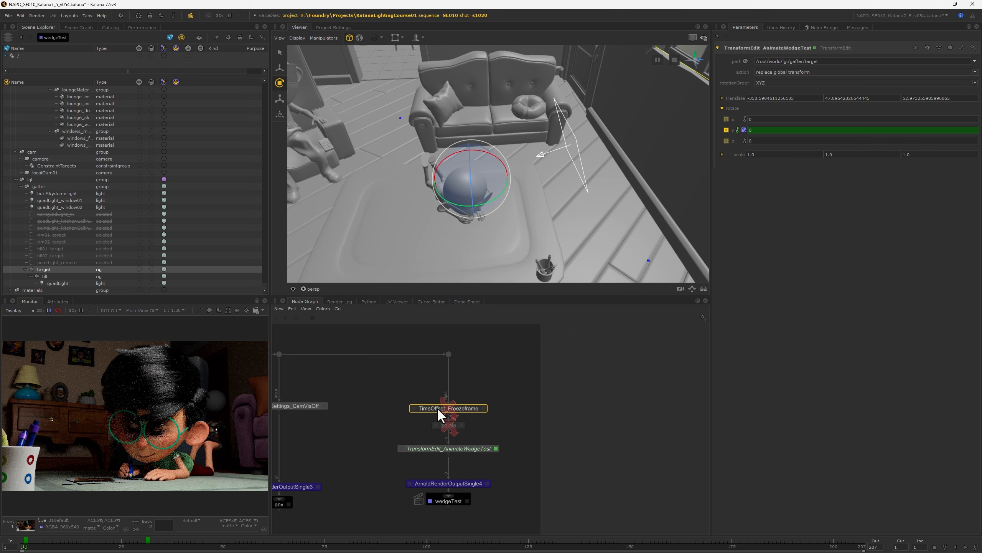
key(e)
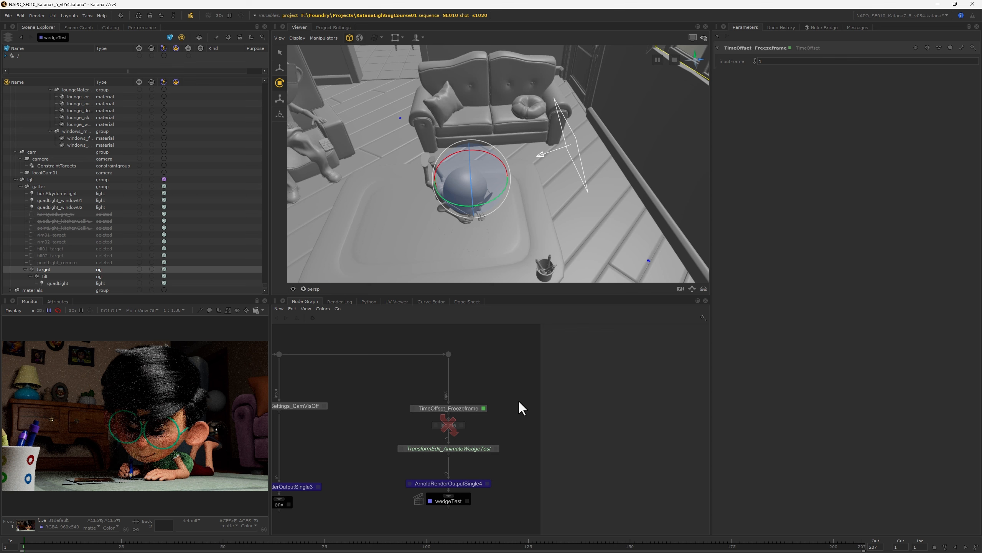
Step: Try a new TimeOffset node with its inputFrame switched from an expression to a constant, and delete the node
key(Tab)
text(time)
key(Return)
click(554, 404)
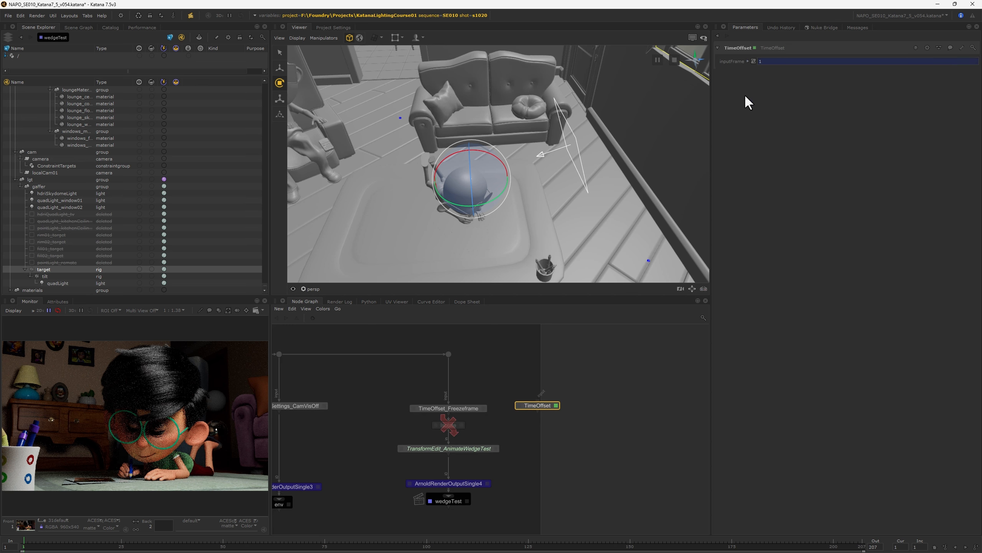
right_click(748, 61)
click(726, 108)
click(748, 61)
right_click(747, 59)
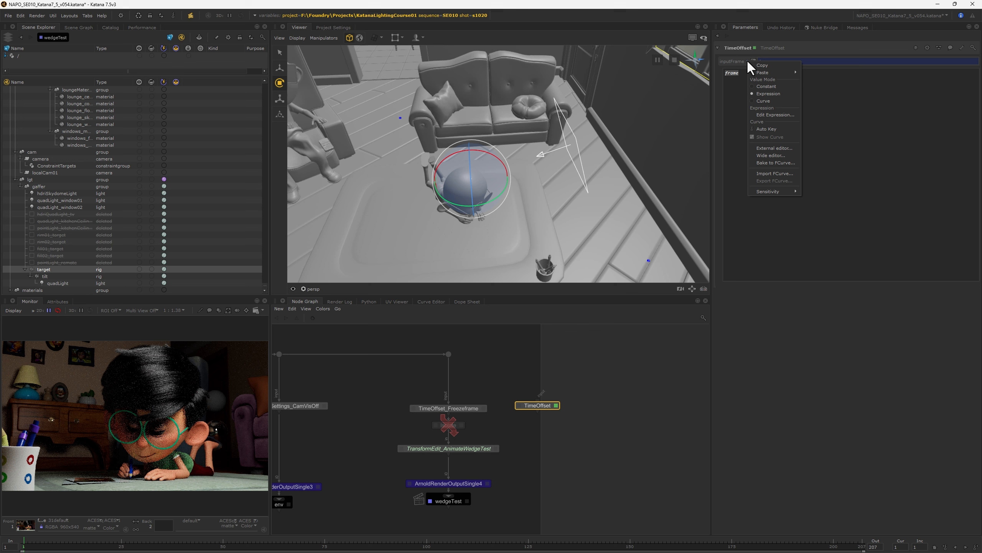
click(765, 86)
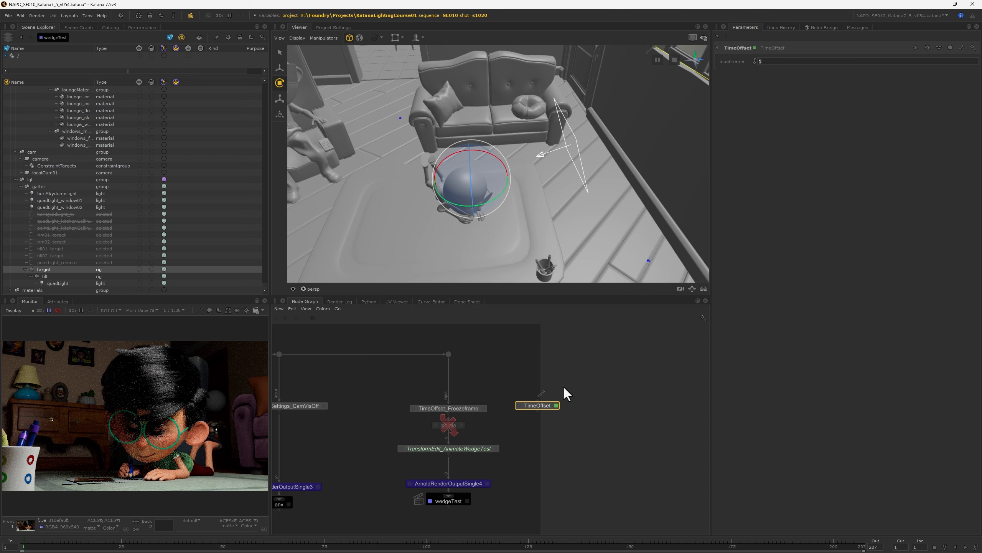
key(Delete)
Step: Reopen TimeOffset_Freezeframe and scrub the timeline to check the light animation against the frozen character, ending on frame 1
click(484, 409)
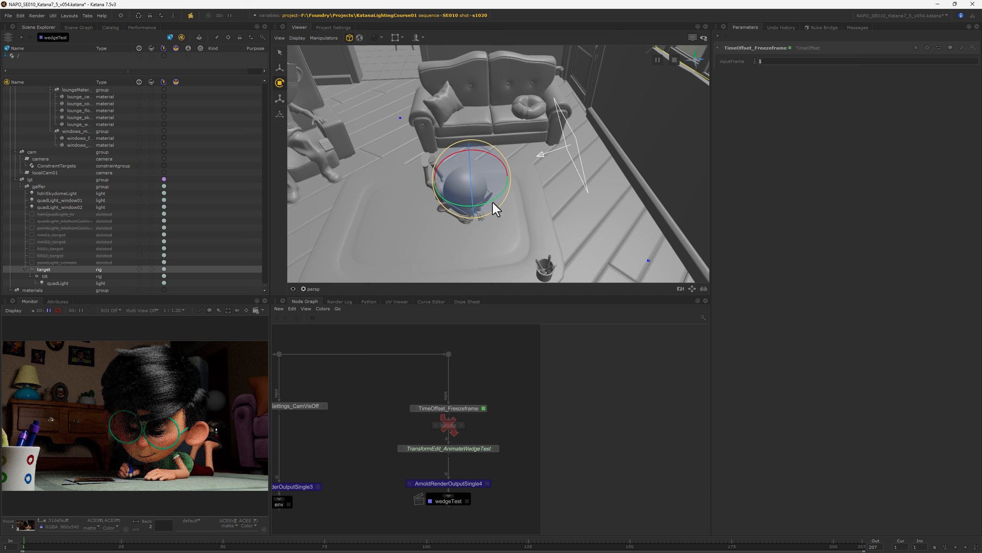
click(73, 545)
click(142, 545)
click(162, 546)
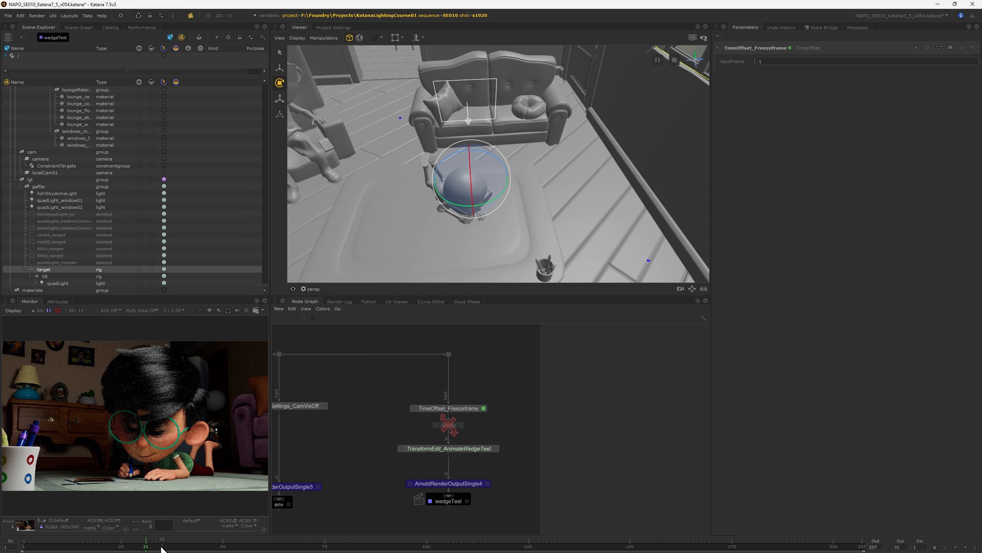
click(114, 545)
click(72, 546)
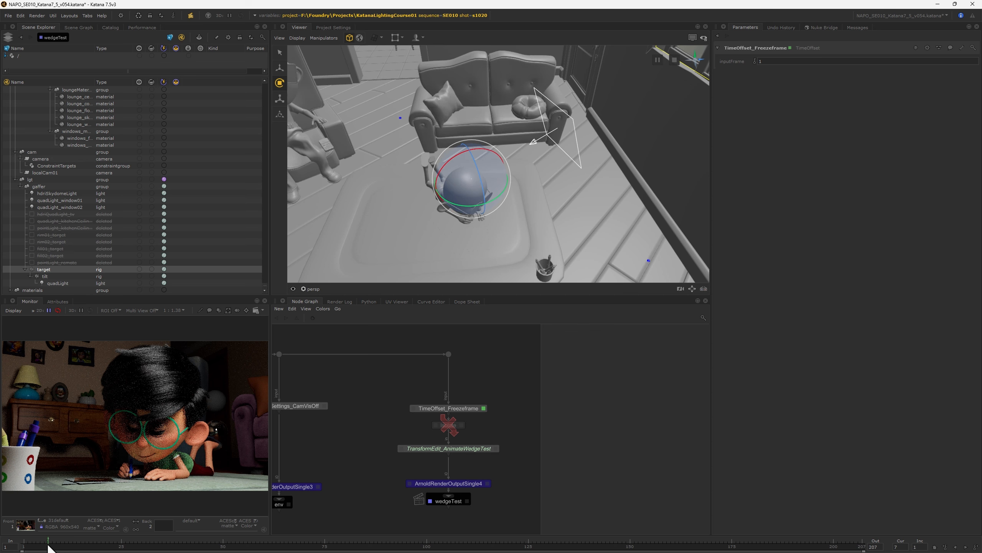
click(32, 546)
click(23, 546)
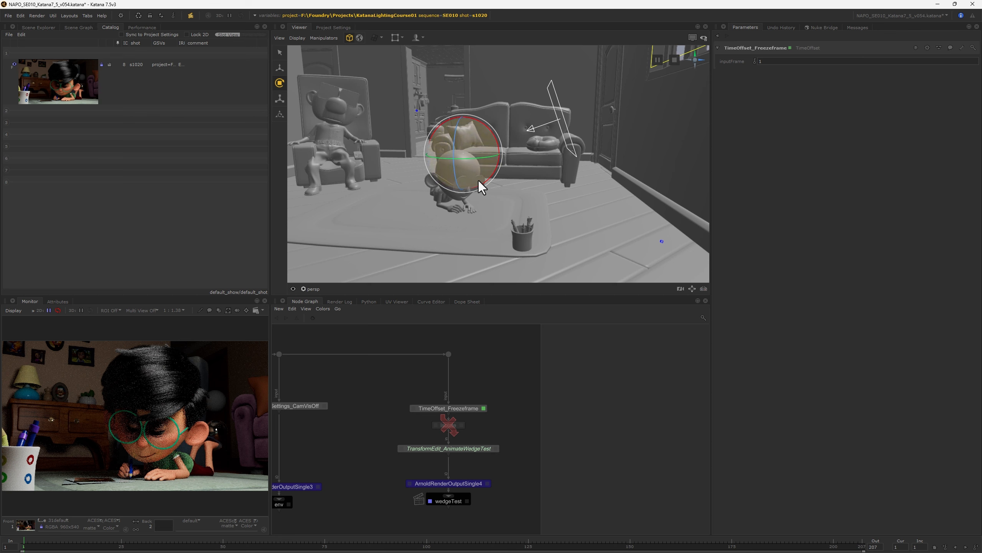
alt+drag(479, 181, 496, 207)
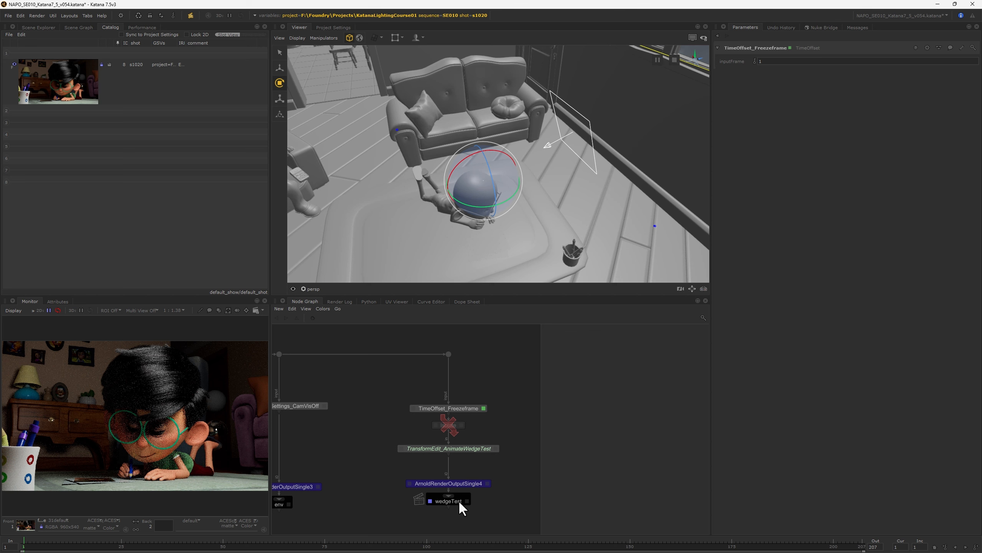
Step: Open Start Multiple Renders and limit the renders to the wedgeTest node and shot s1020
click(121, 16)
click(144, 51)
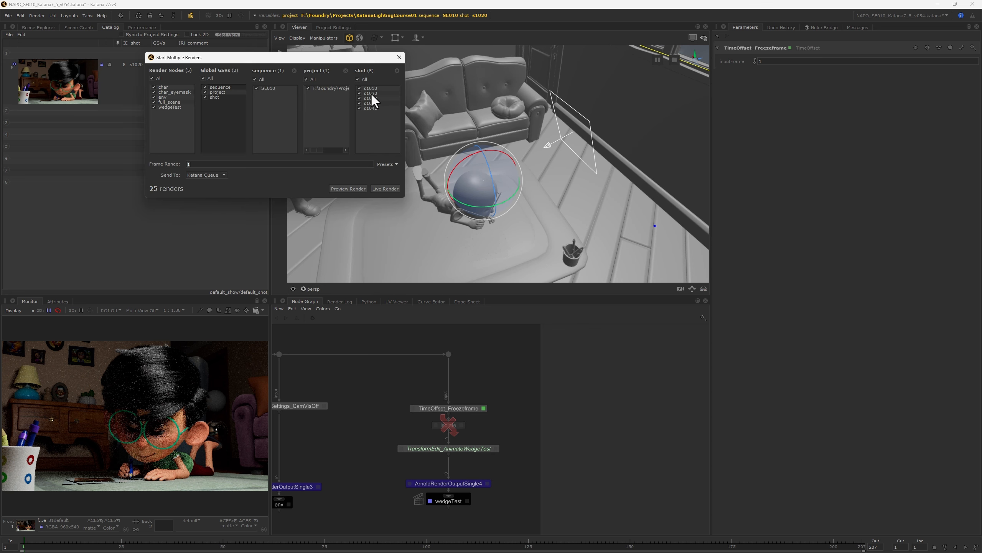
click(160, 102)
click(159, 97)
click(163, 91)
click(161, 86)
Step: Set the frame range to 1-10, send the jobs to Local Machine, start the preview renders and close the dialog
click(188, 164)
text(-)
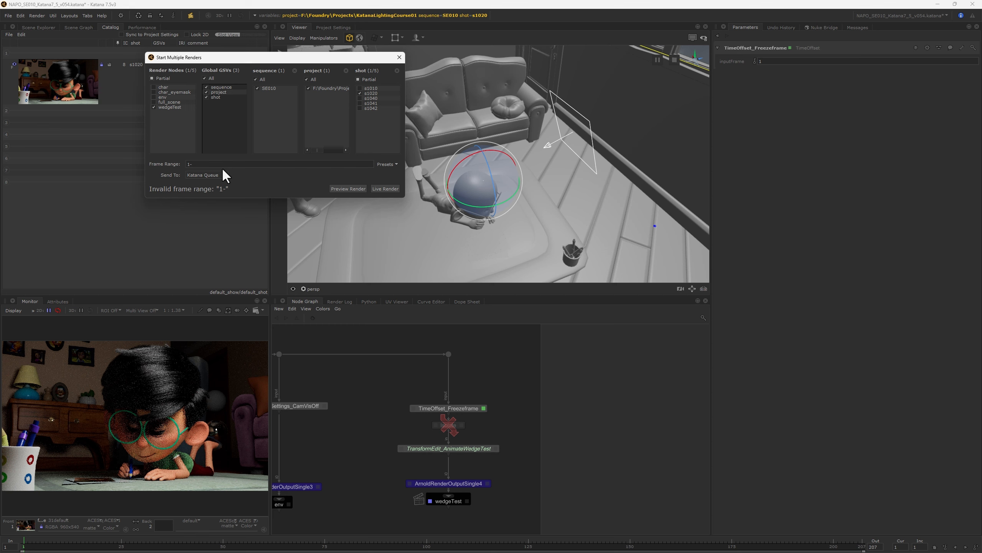
text(10)
click(347, 189)
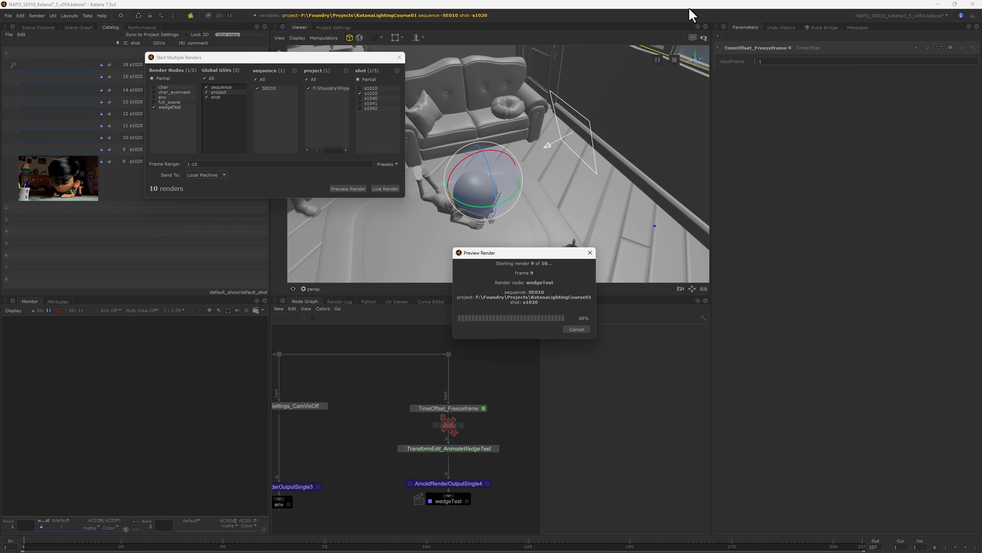
click(399, 57)
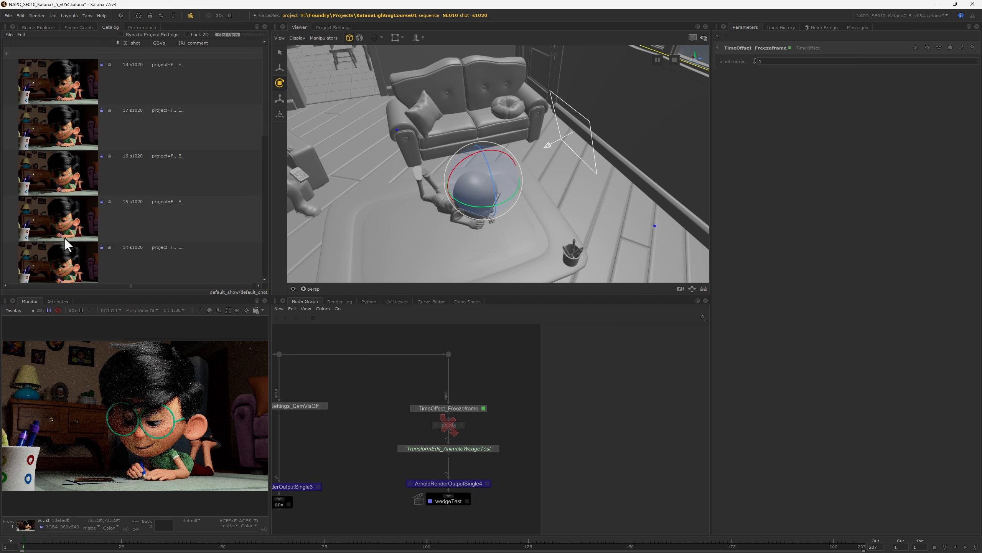
Step: Show the frame column in the Catalog and review the wedge test renders
right_click(227, 44)
click(240, 60)
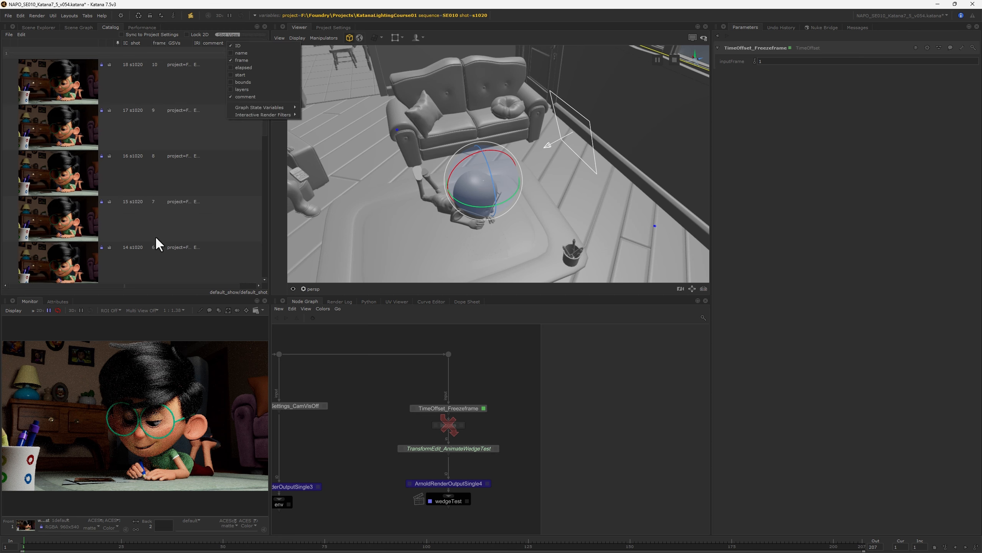
click(247, 250)
scroll(165, 259, down, 7)
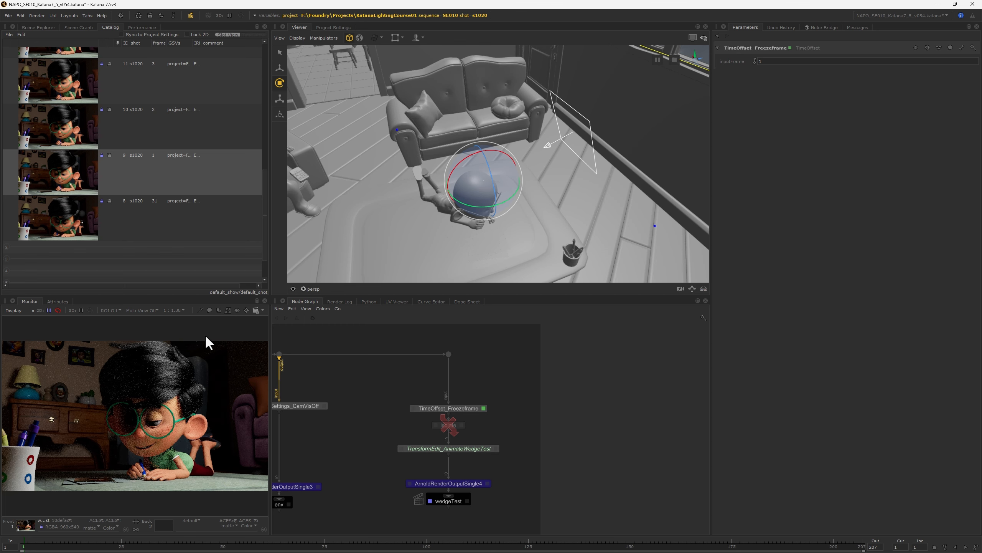
scroll(149, 259, up, 6)
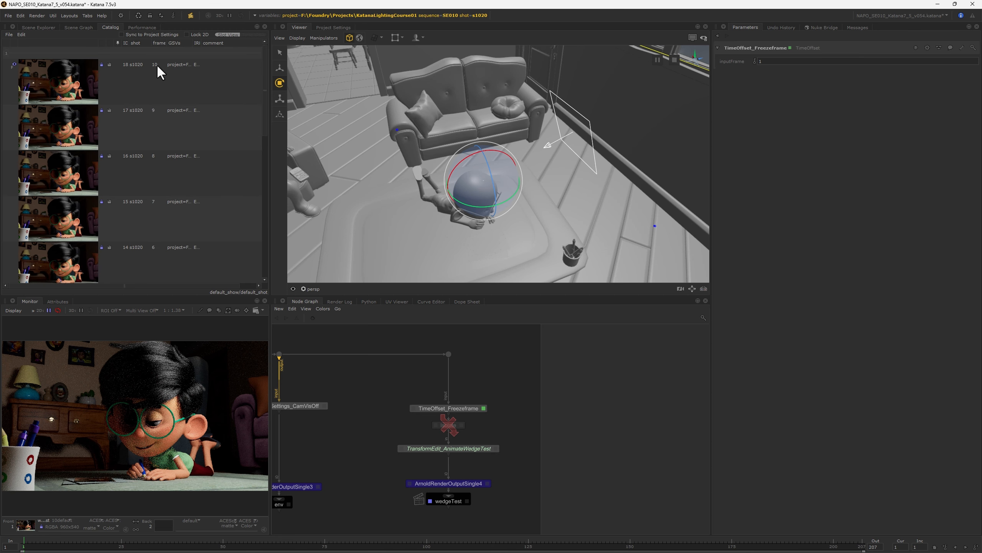
Step: Set the target rig's rotate Y to 27 in GafferThree_Sequence, using the TransformEdit_AnimateWedgeTest value at frame 10
click(495, 448)
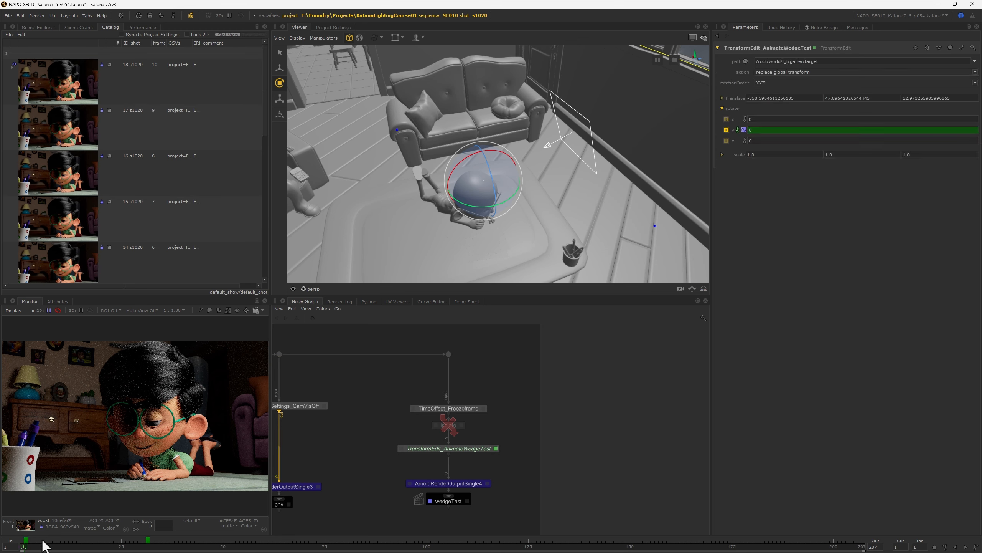
click(58, 546)
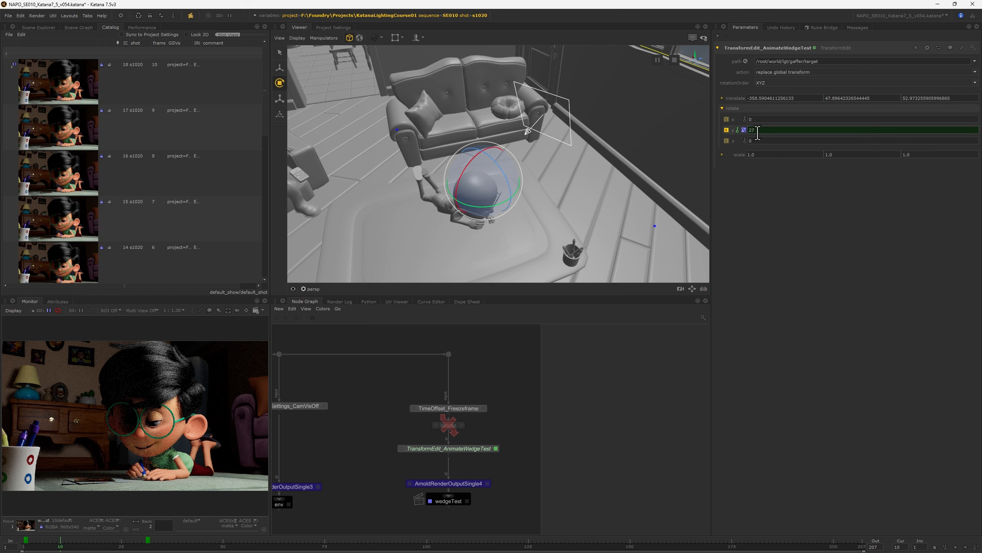
scroll(460, 351, down, 5)
middle_drag(371, 334, 530, 446)
middle_drag(520, 379, 494, 530)
middle_drag(501, 333, 491, 385)
scroll(490, 368, up, 8)
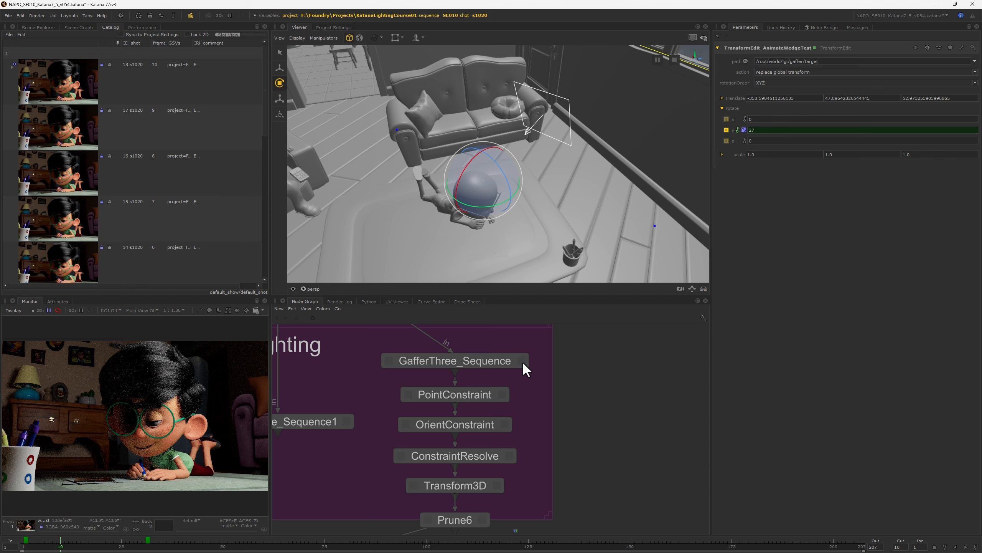
click(521, 361)
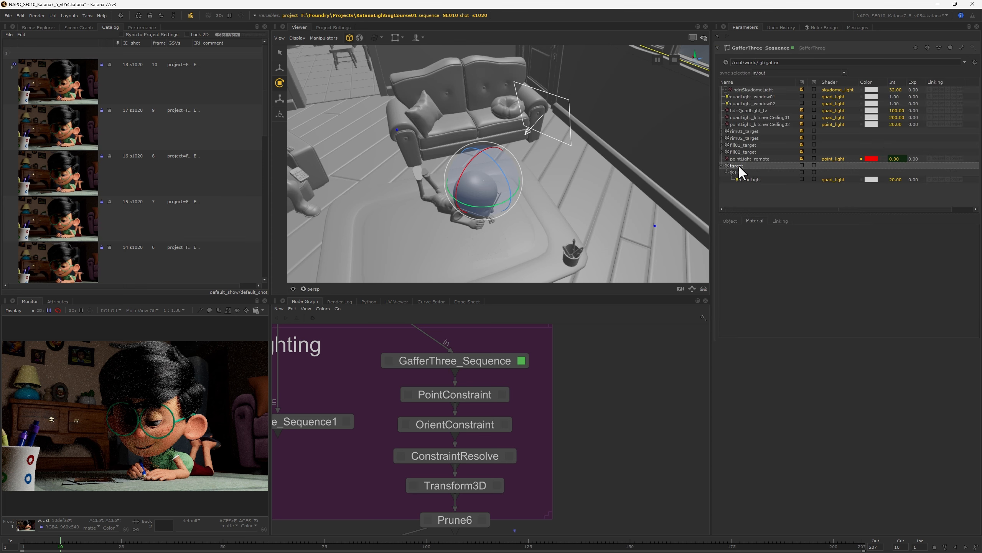
click(731, 220)
click(849, 284)
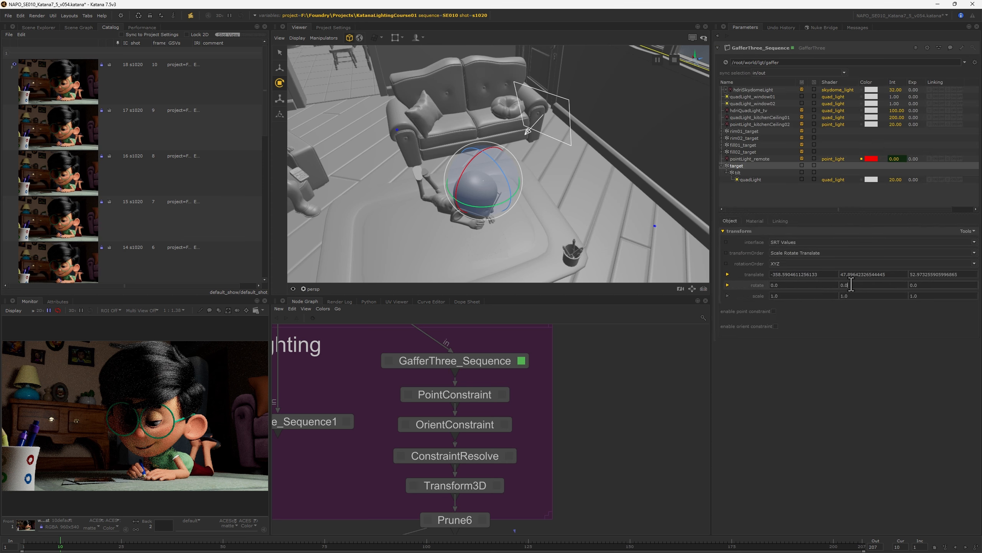
text(27)
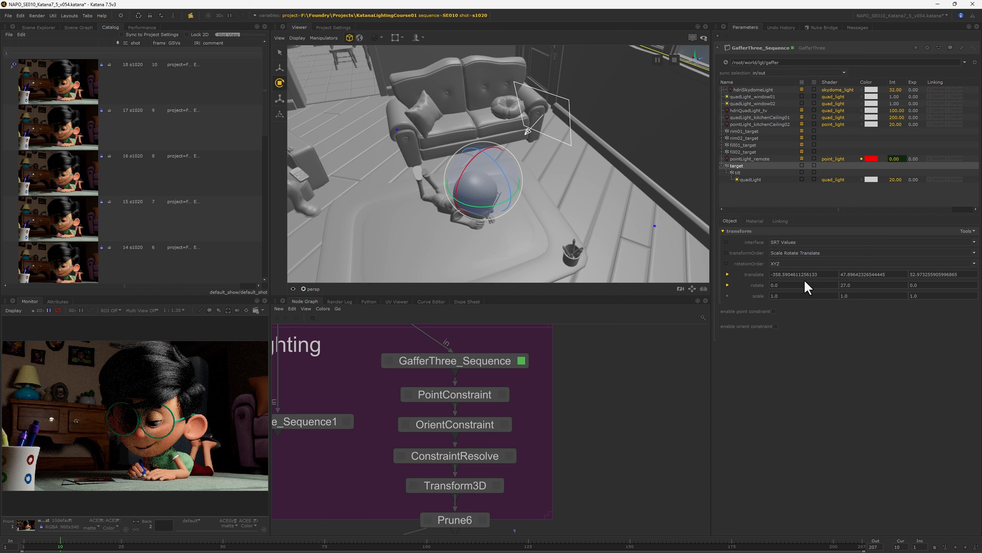